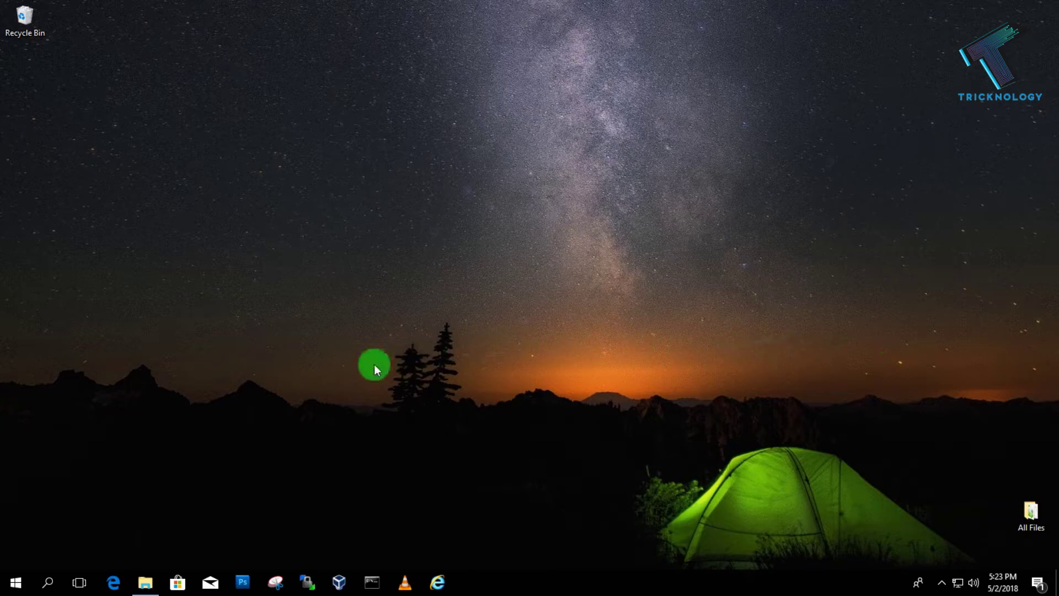
# From File Explorer's This PC, launch Turn on BitLocker for Local Disk (G:)
pyautogui.click(145, 582)
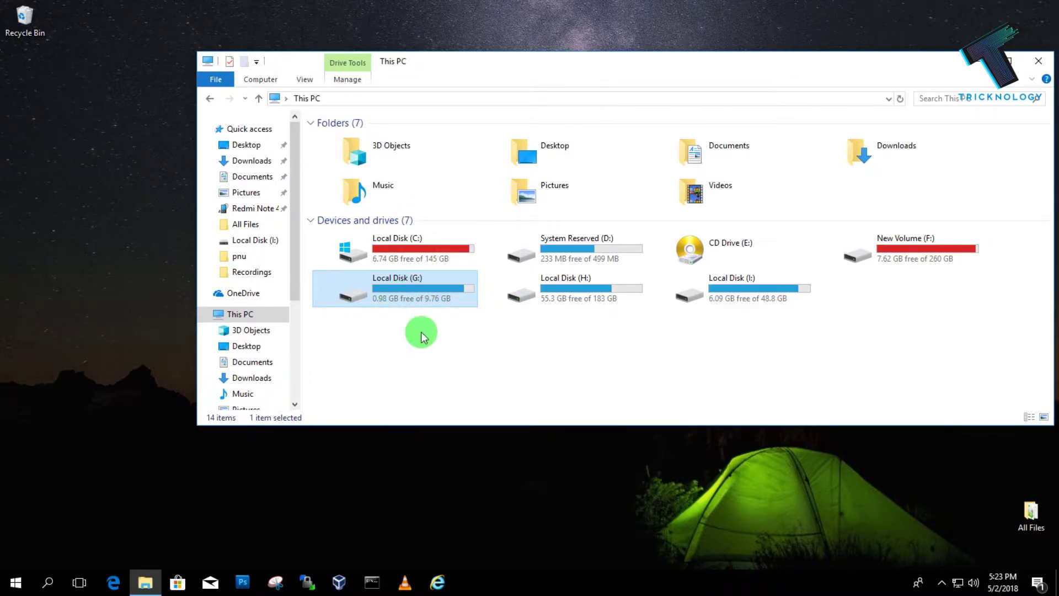
pyautogui.rightClick(414, 290)
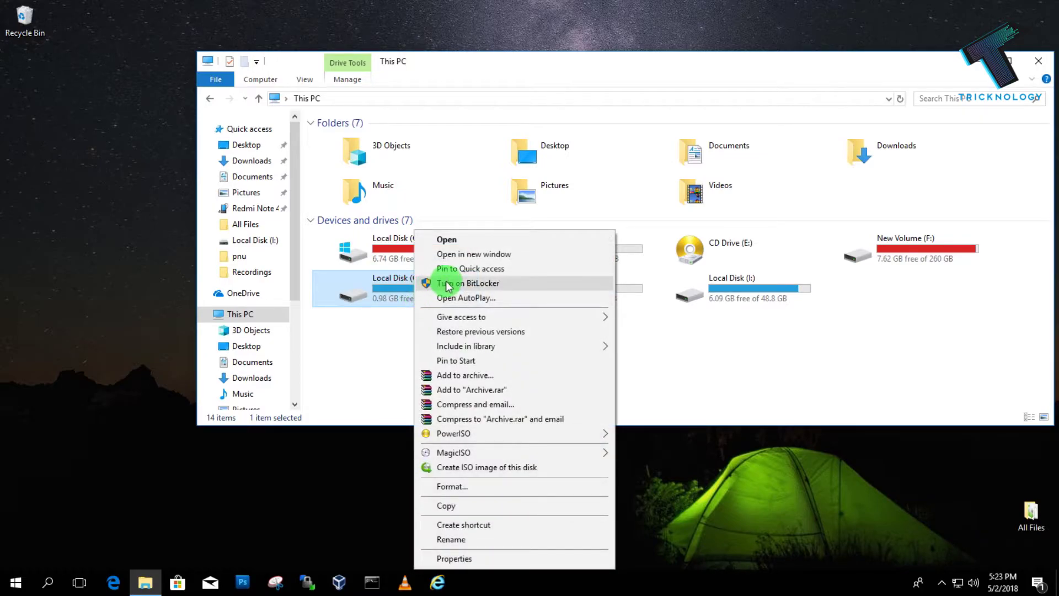
pyautogui.click(449, 283)
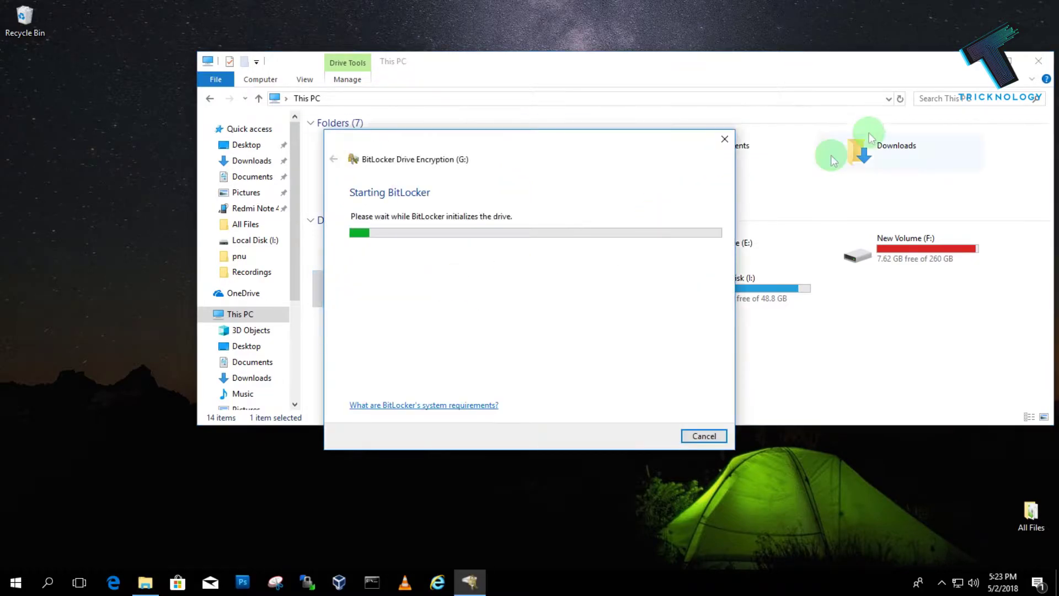
# Select password unlock for drive G: and enter and confirm the password
pyautogui.click(961, 62)
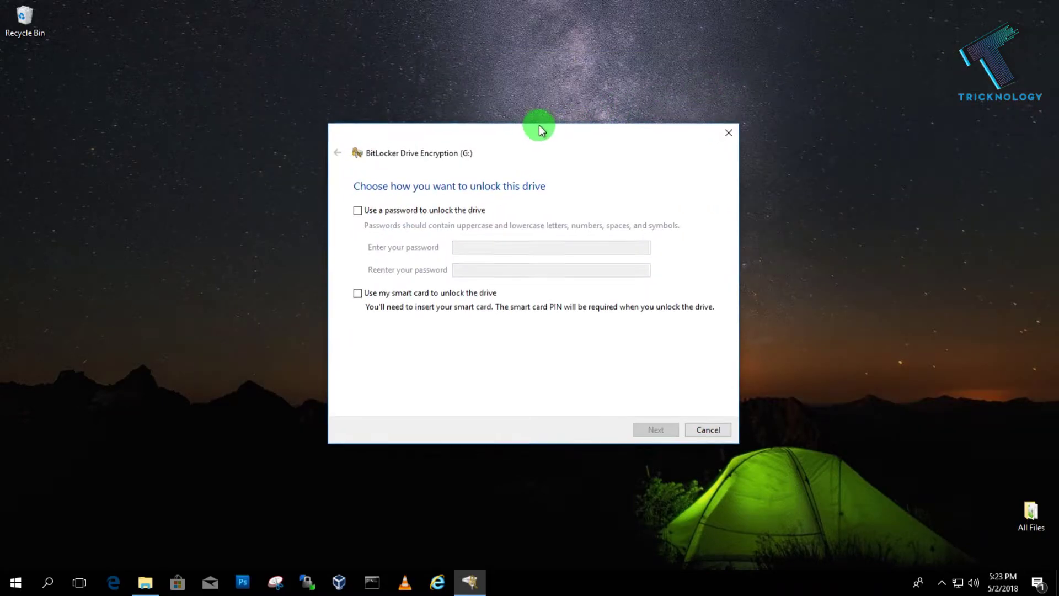
pyautogui.click(382, 213)
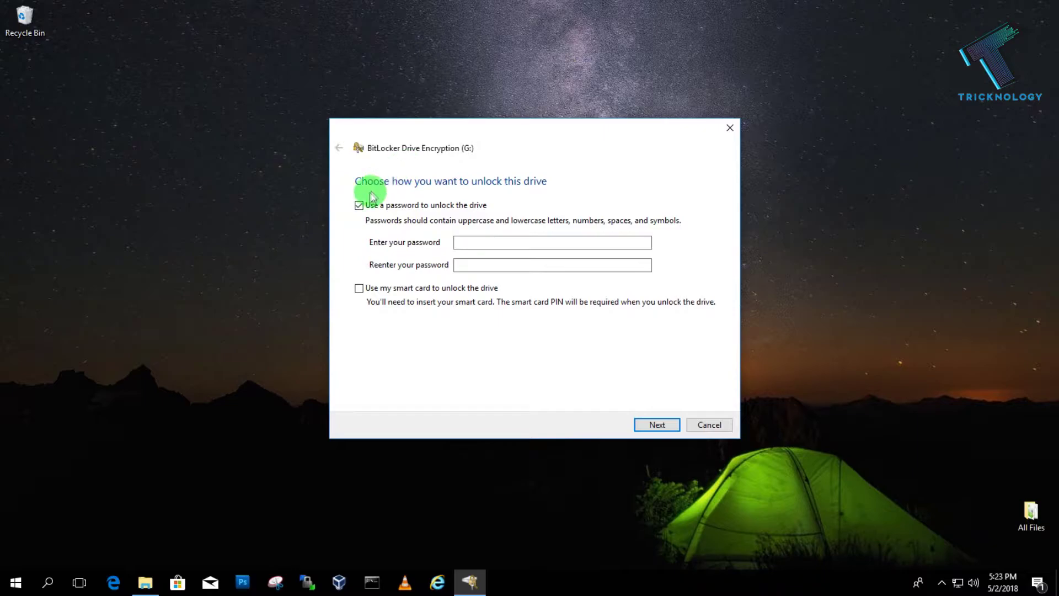
pyautogui.click(478, 239)
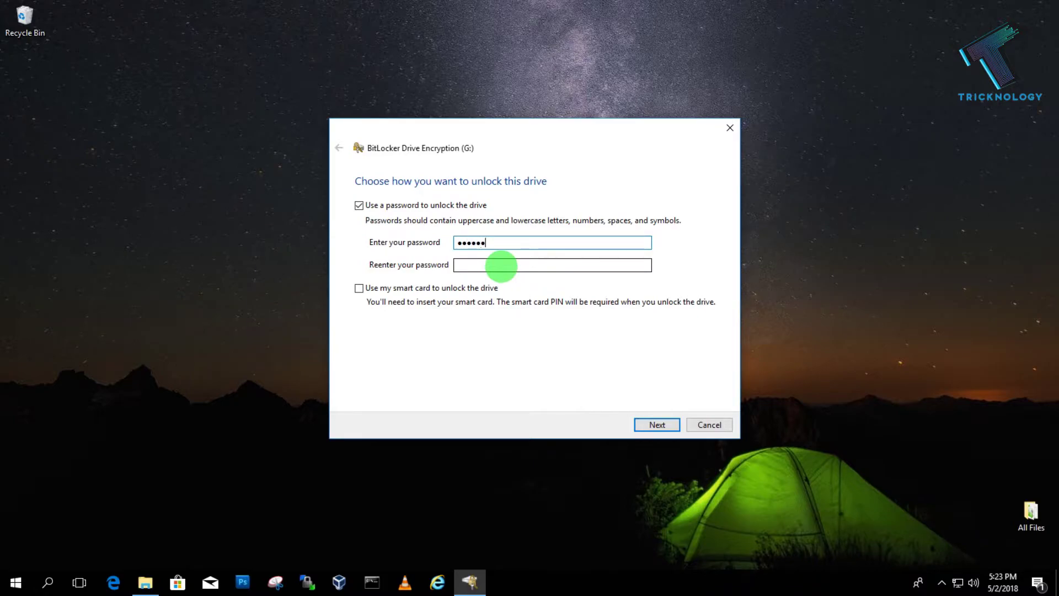
pyautogui.click(502, 268)
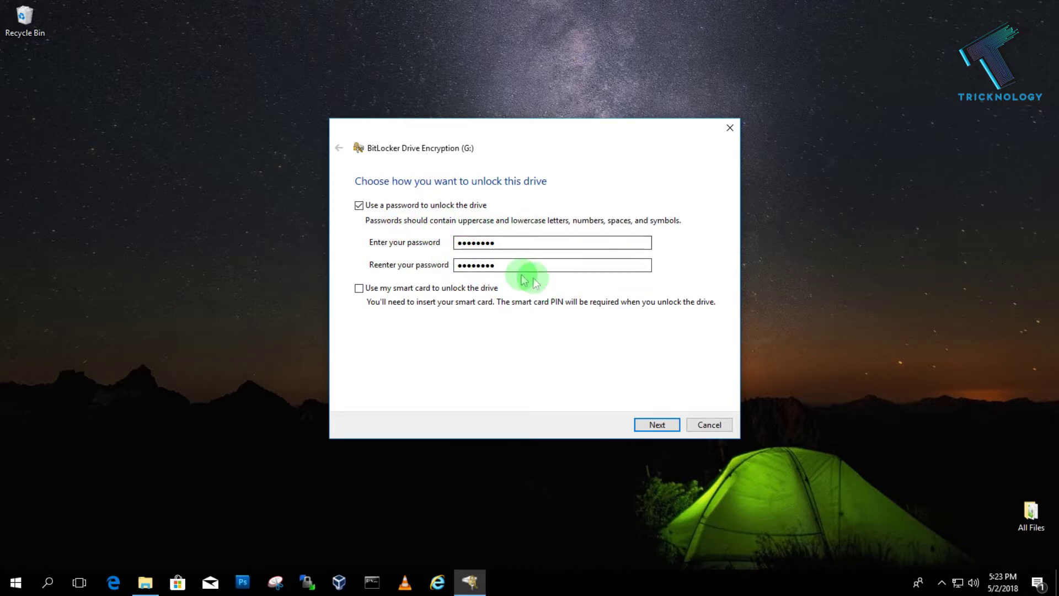
# Save the BitLocker recovery key as a text file to the Desktop
pyautogui.click(657, 426)
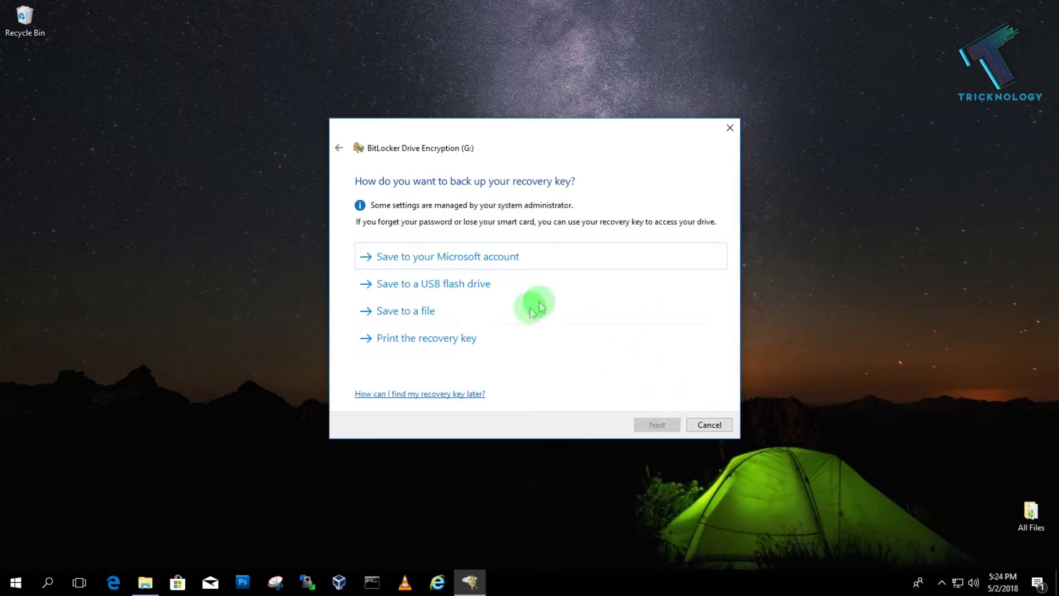
pyautogui.moveTo(543, 127); pyautogui.dragTo(435, 109)
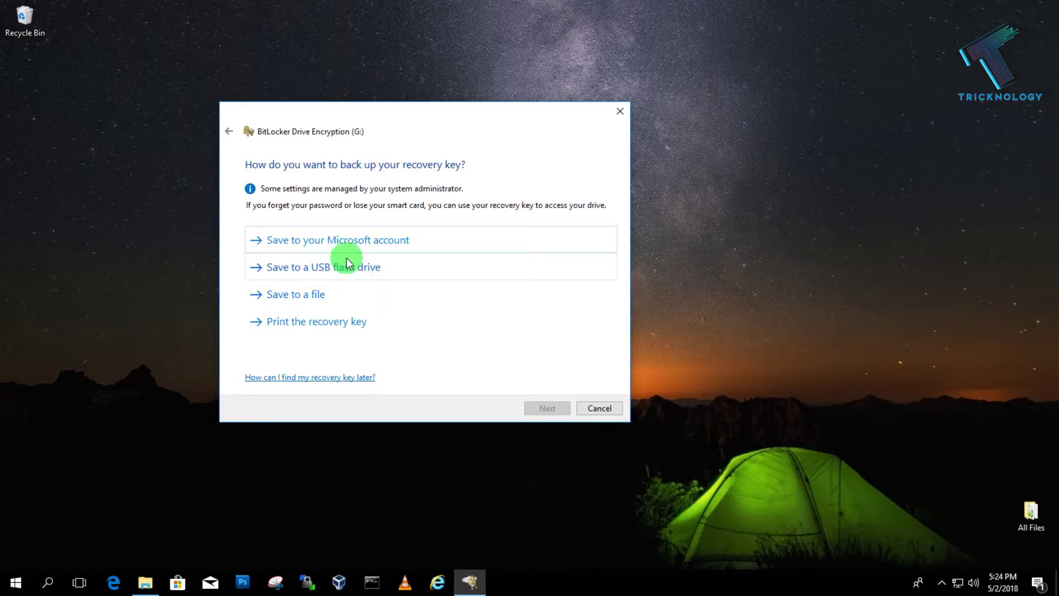
pyautogui.click(286, 303)
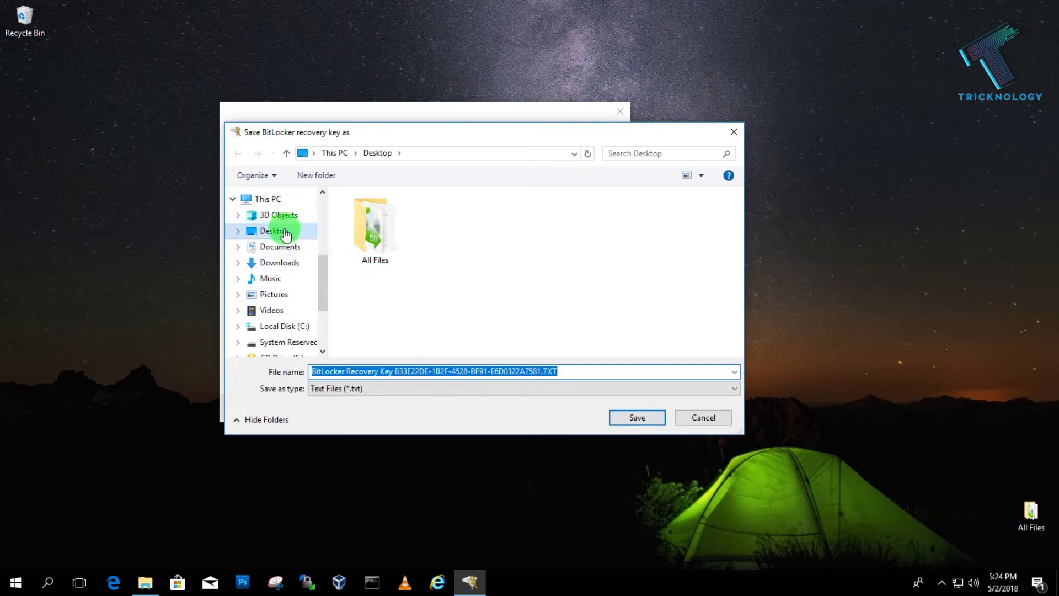
pyautogui.click(278, 231)
pyautogui.click(638, 418)
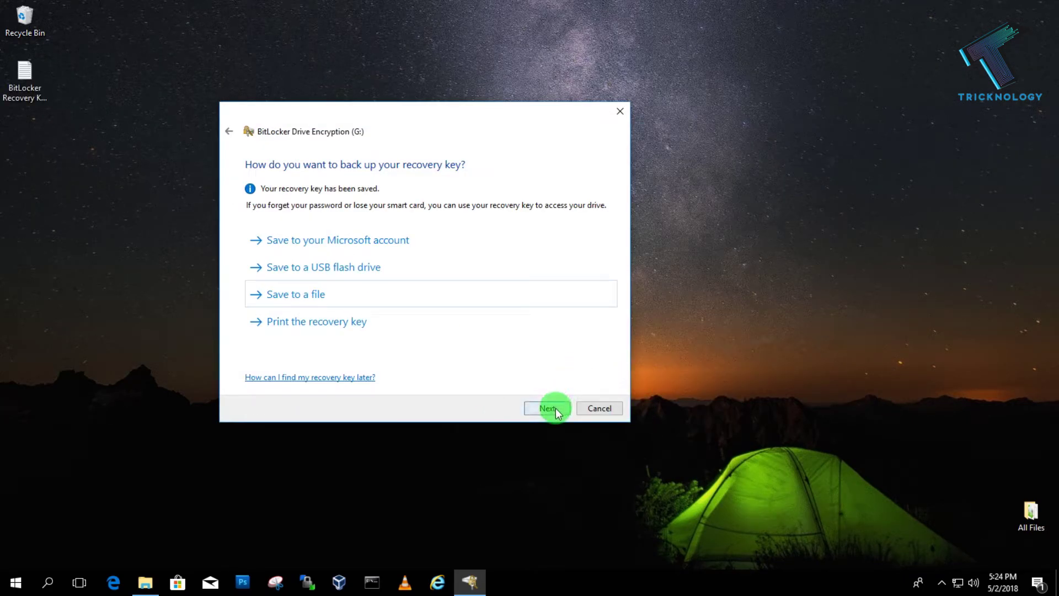
pyautogui.click(555, 408)
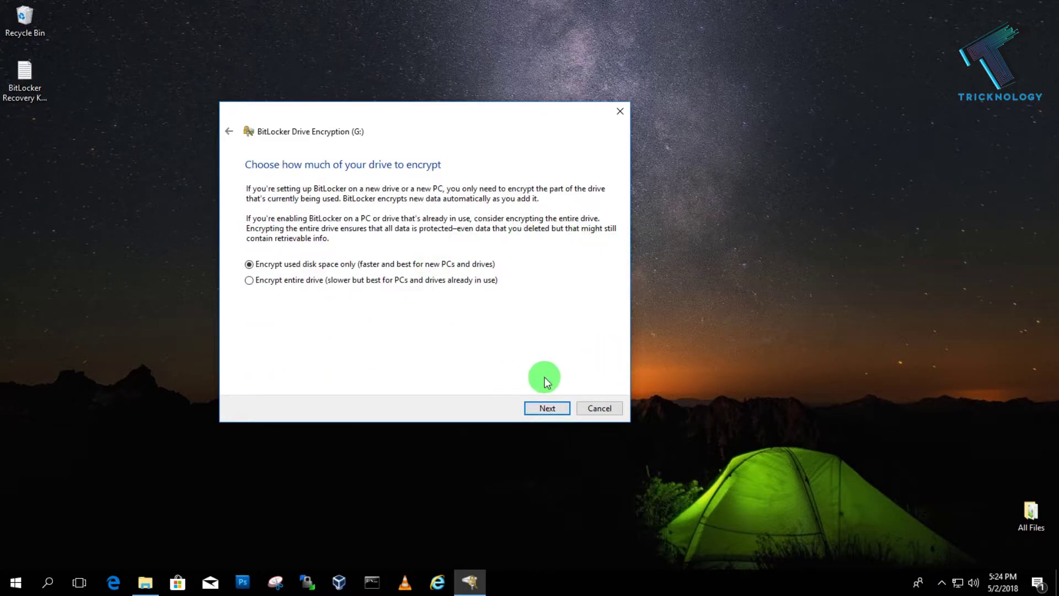
# Encrypt used disk space only with the new encryption mode and start encrypting G:
pyautogui.click(549, 407)
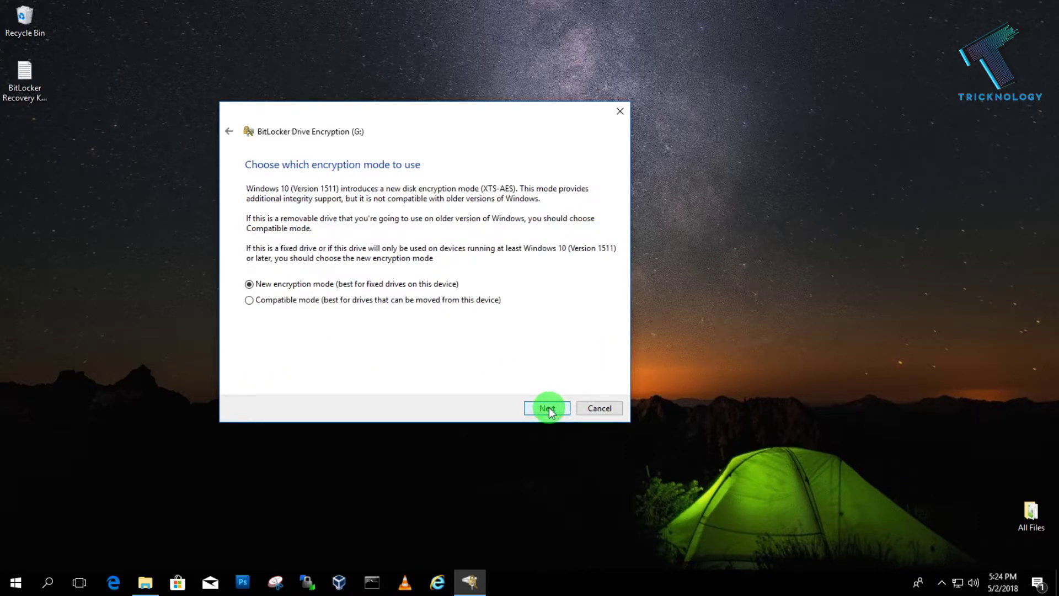
pyautogui.click(548, 408)
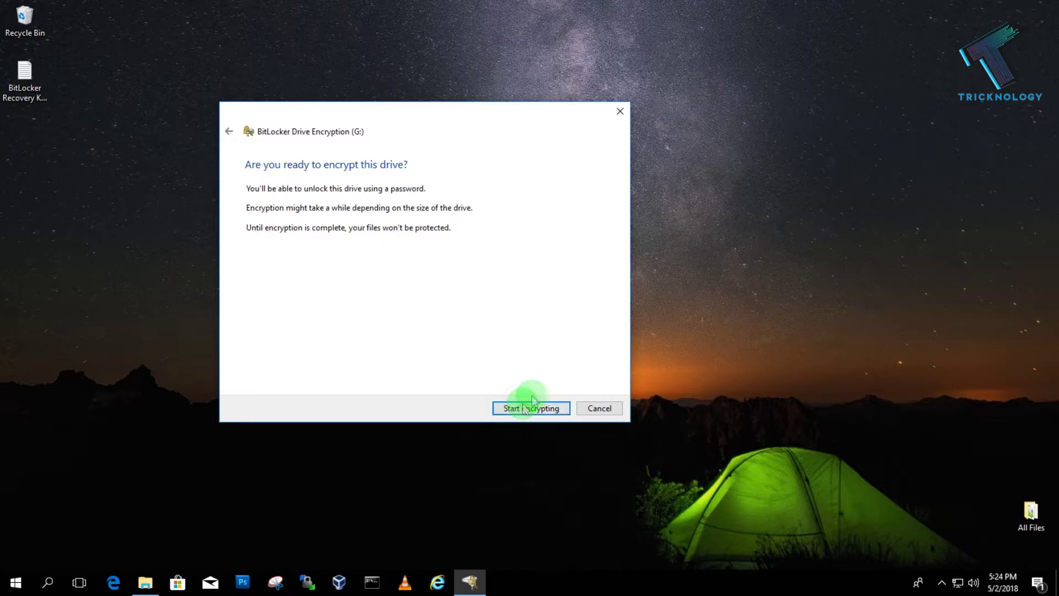
pyautogui.click(532, 409)
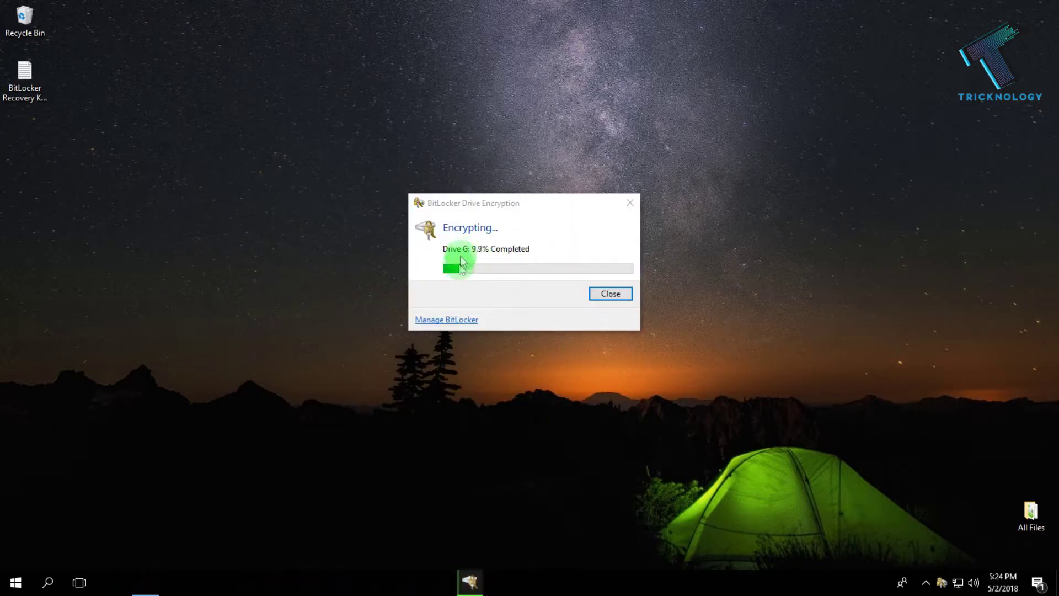
pyautogui.click(28, 80)
# Open the BitLocker Recovery Key file in Notepad and review its identifier and recovery key
pyautogui.doubleClick(19, 99)
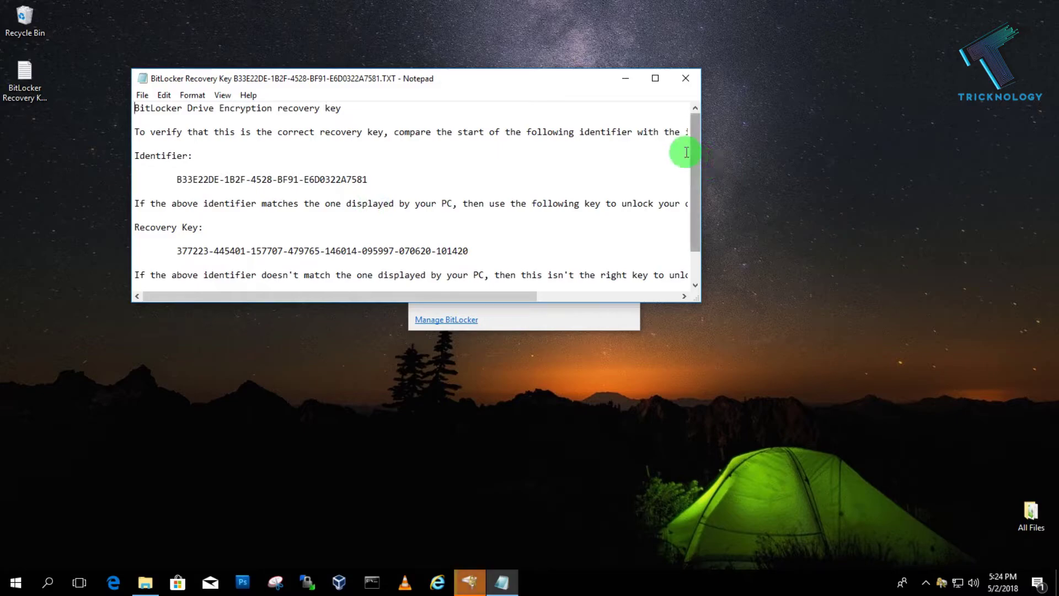
pyautogui.moveTo(698, 156); pyautogui.dragTo(693, 199)
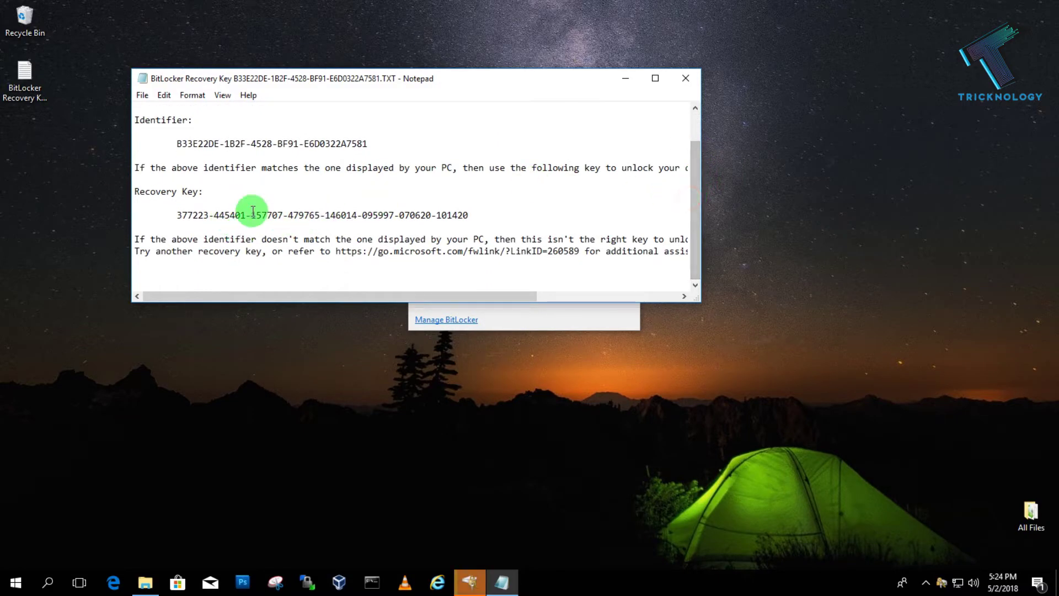
pyautogui.doubleClick(176, 218)
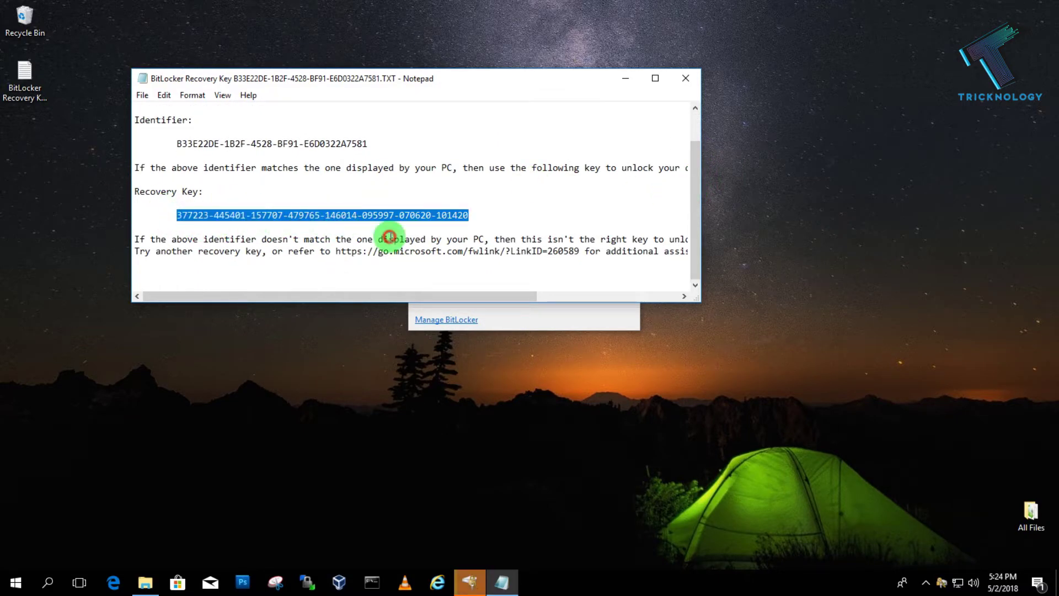
pyautogui.click(490, 225)
pyautogui.moveTo(489, 225); pyautogui.dragTo(315, 197)
pyautogui.click(184, 236)
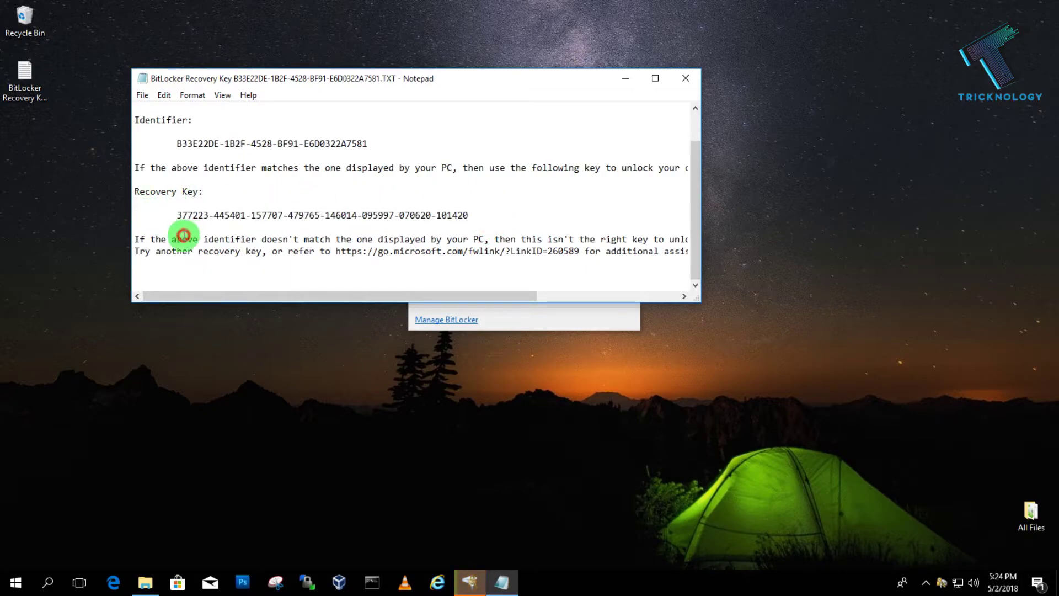
pyautogui.moveTo(184, 237); pyautogui.dragTo(184, 210)
pyautogui.click(135, 215)
# Close Notepad, wait for G: encryption to complete, and dismiss the completion message
pyautogui.click(684, 83)
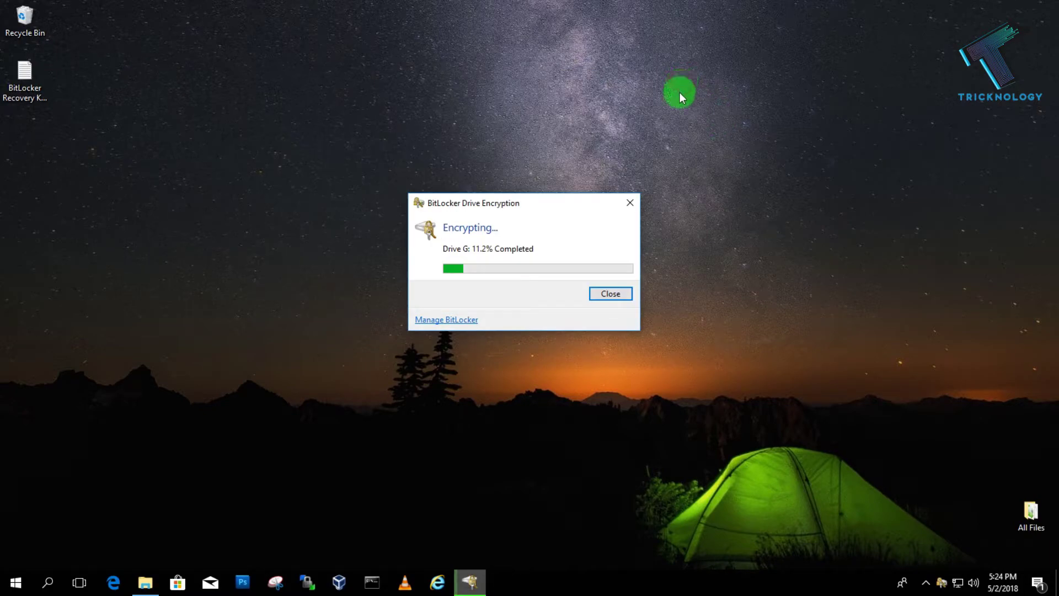
pyautogui.moveTo(550, 193); pyautogui.dragTo(618, 168)
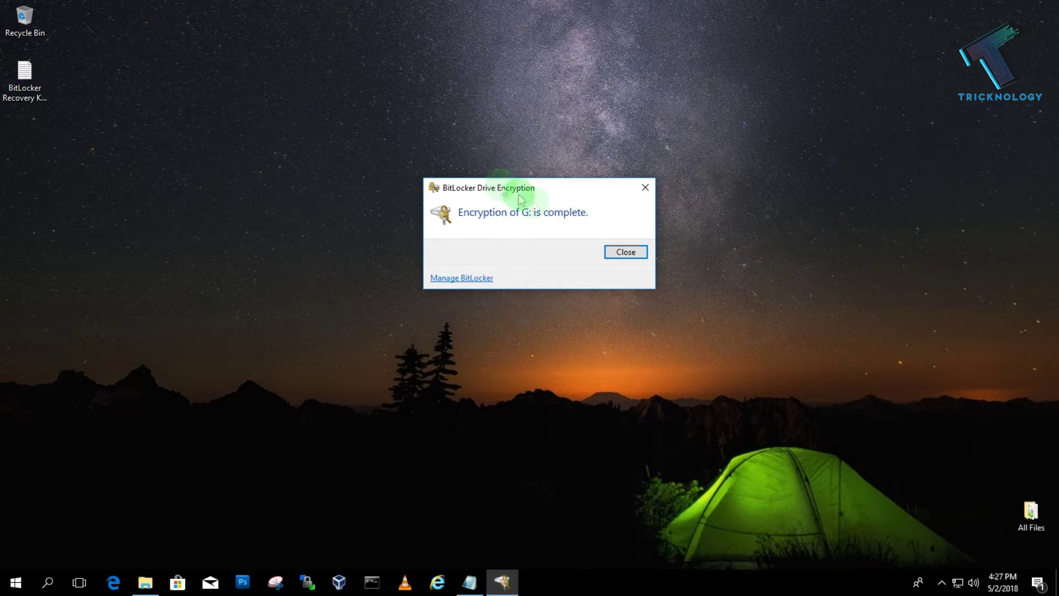
pyautogui.press('Return')
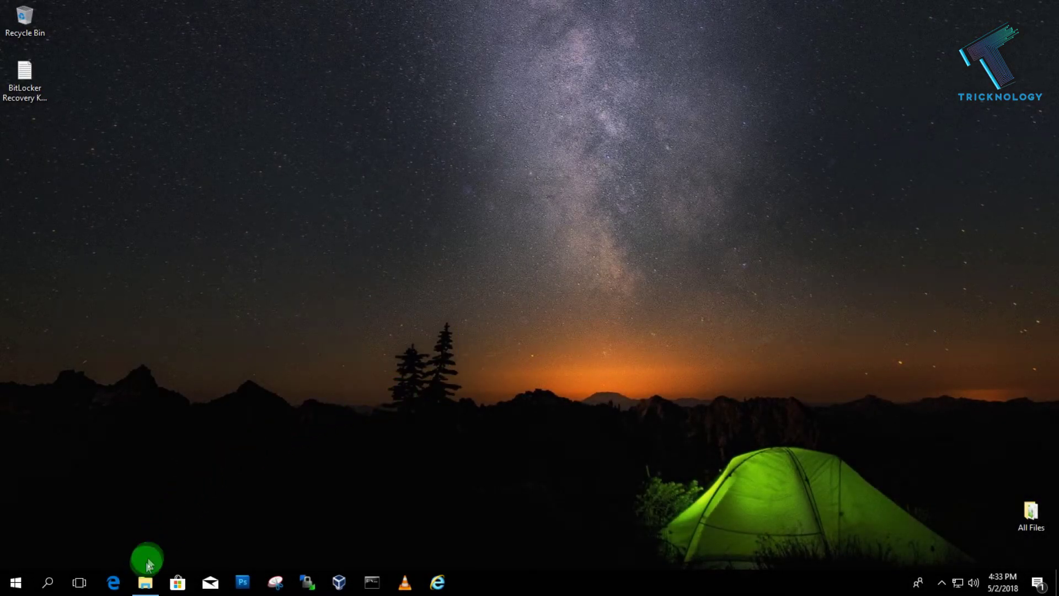
# Unlock Local Disk (G:) with its password and view its contents, including Logo and videos
pyautogui.click(144, 580)
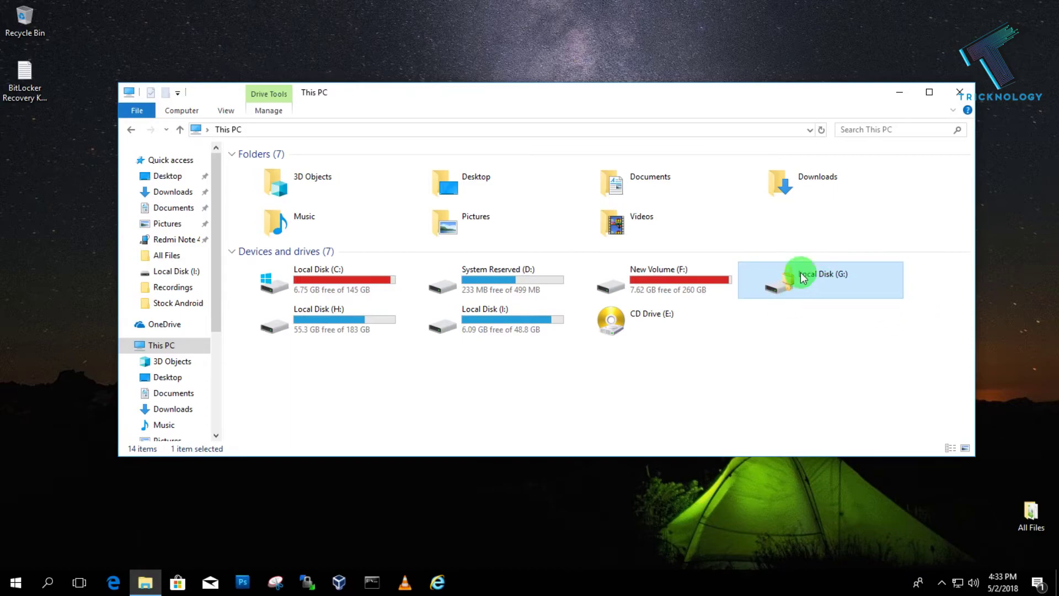
pyautogui.doubleClick(820, 297)
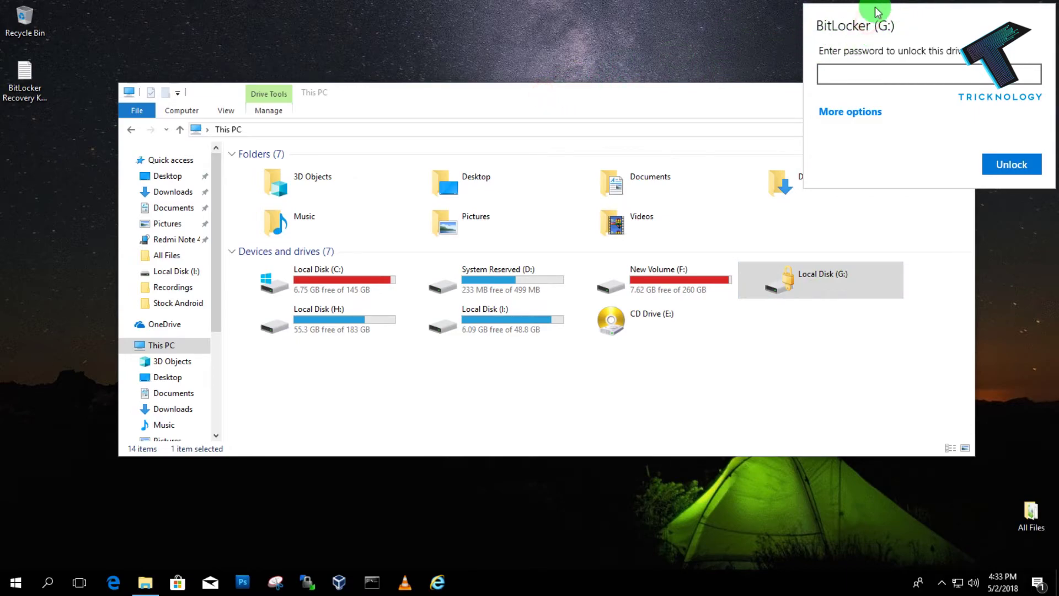
pyautogui.click(872, 81)
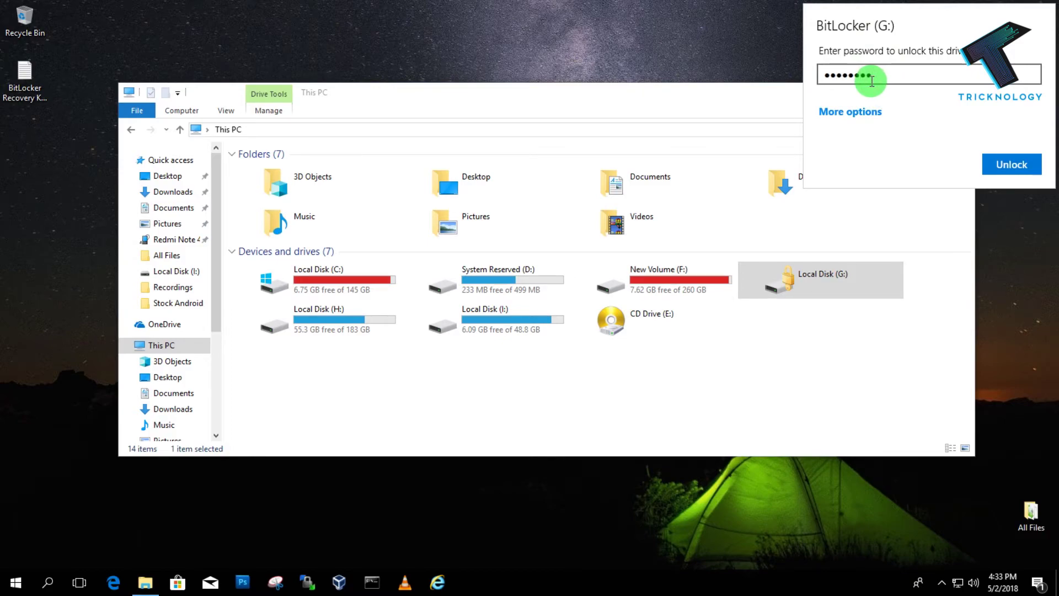
pyautogui.click(1015, 165)
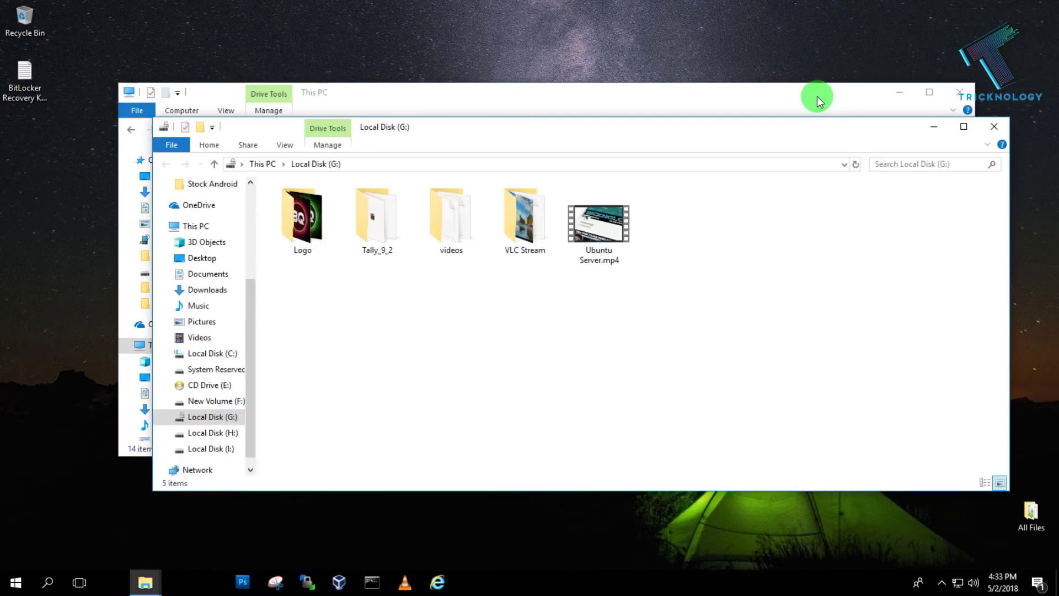
# Reopen Local Disk (G:), then return to This PC showing 0.98 GB free of 9.76 GB
pyautogui.click(993, 127)
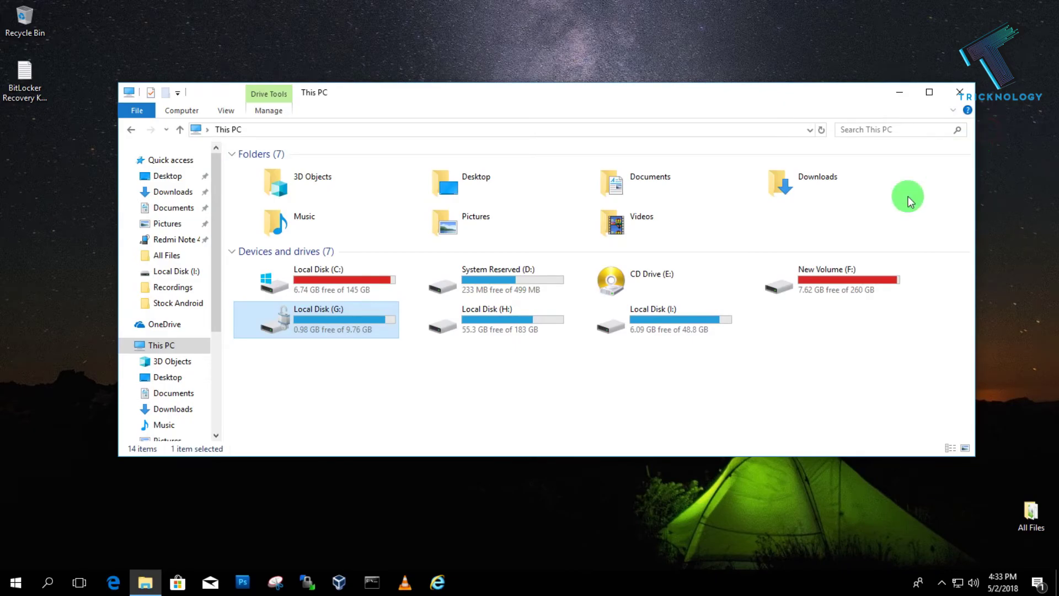
pyautogui.doubleClick(360, 319)
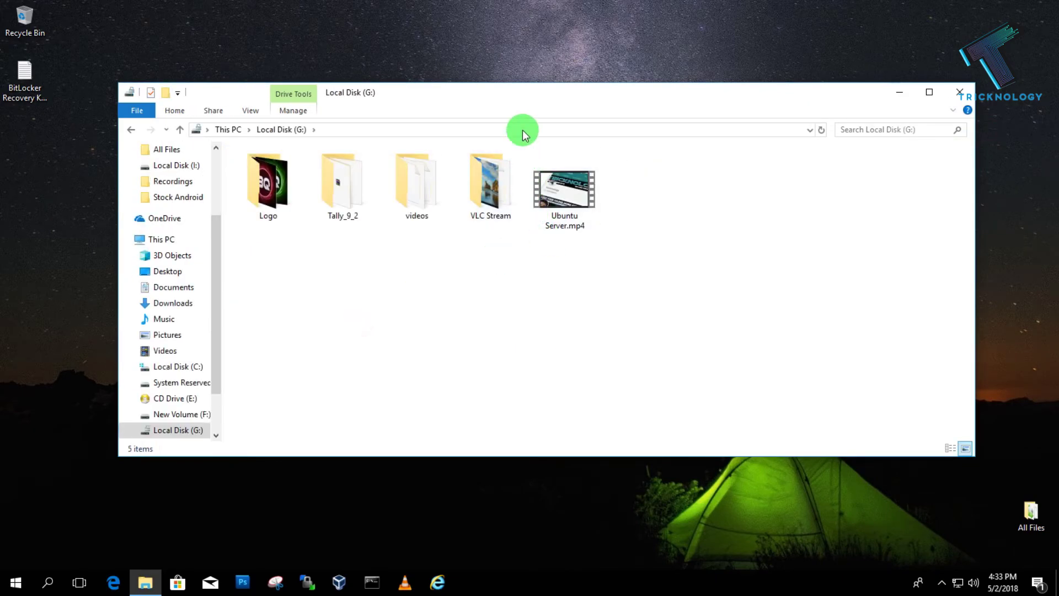
pyautogui.moveTo(532, 94); pyautogui.dragTo(495, 96)
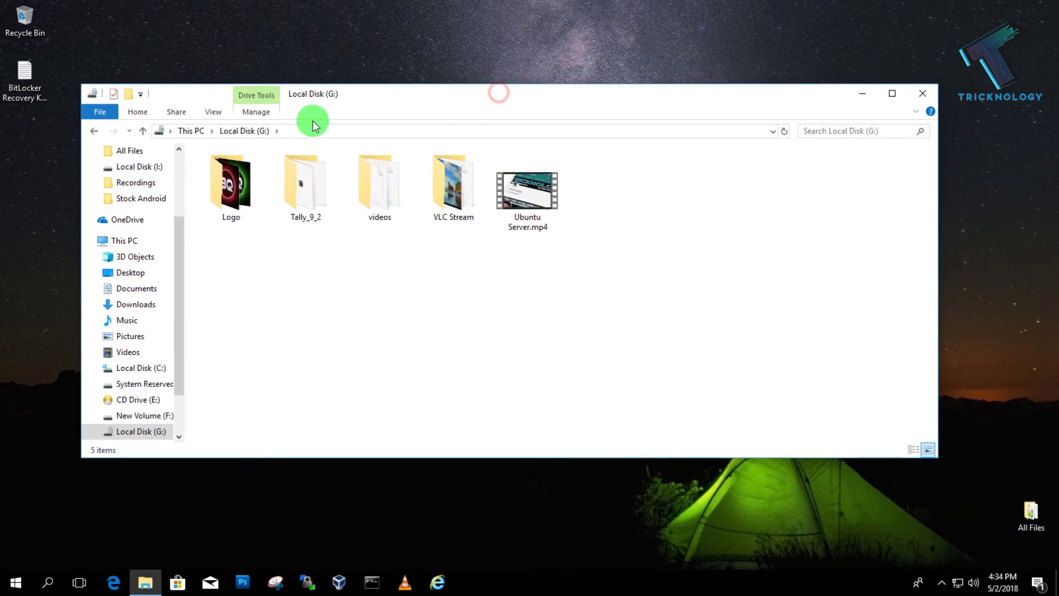
pyautogui.click(98, 131)
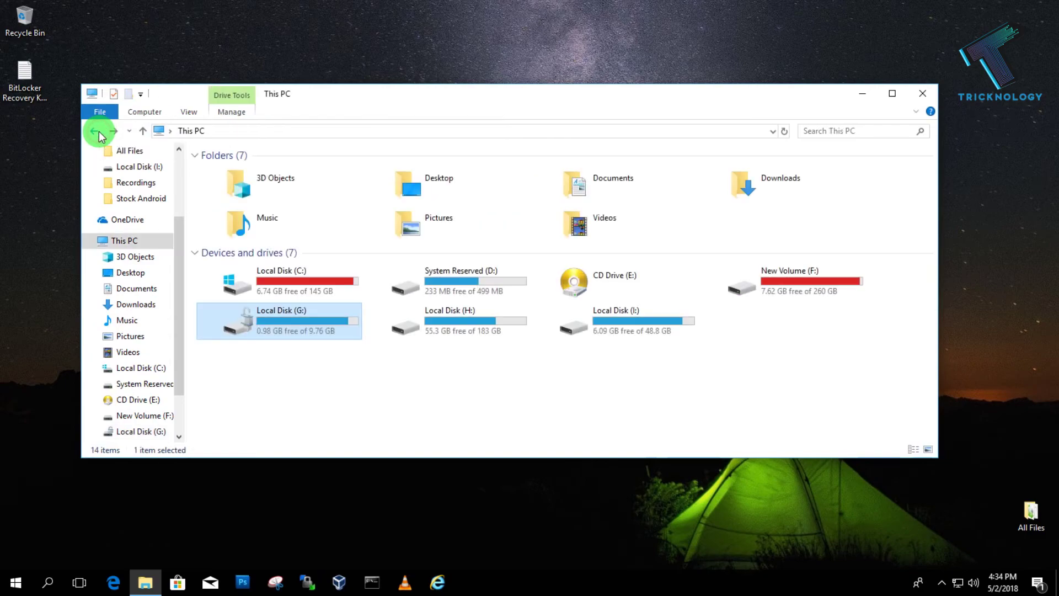